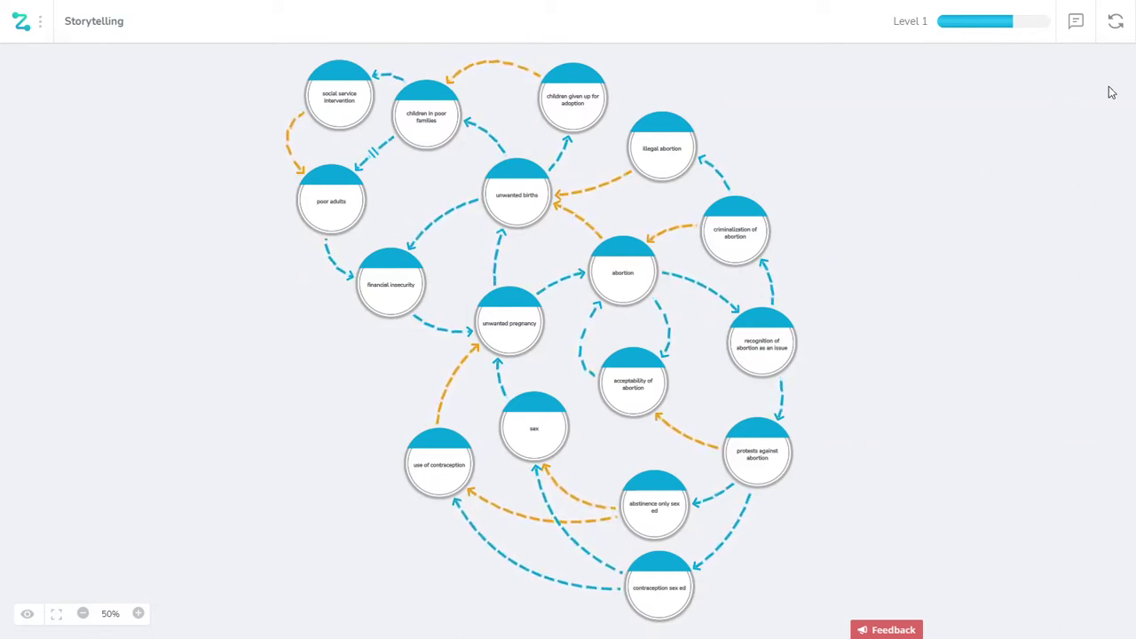
Open the feedback loops list and highlight the first six loops one after another on the map, ending with 06B decrease abortions, and clear the highlighting.
{"action": "left_click", "coordinate": [1117, 29]}
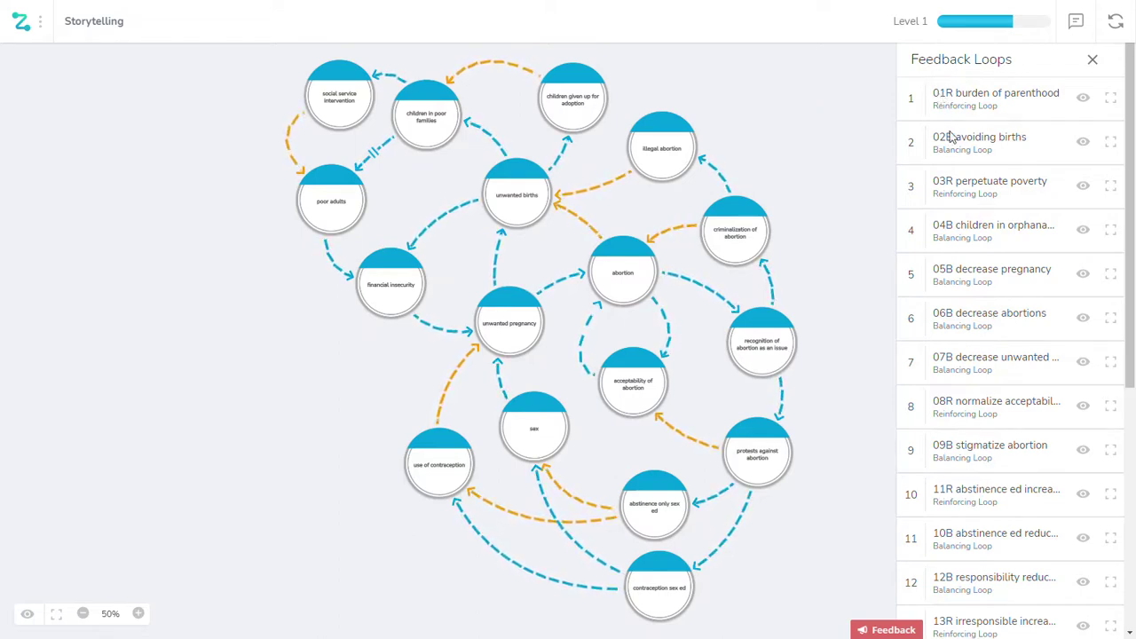
{"action": "left_click", "coordinate": [1083, 98]}
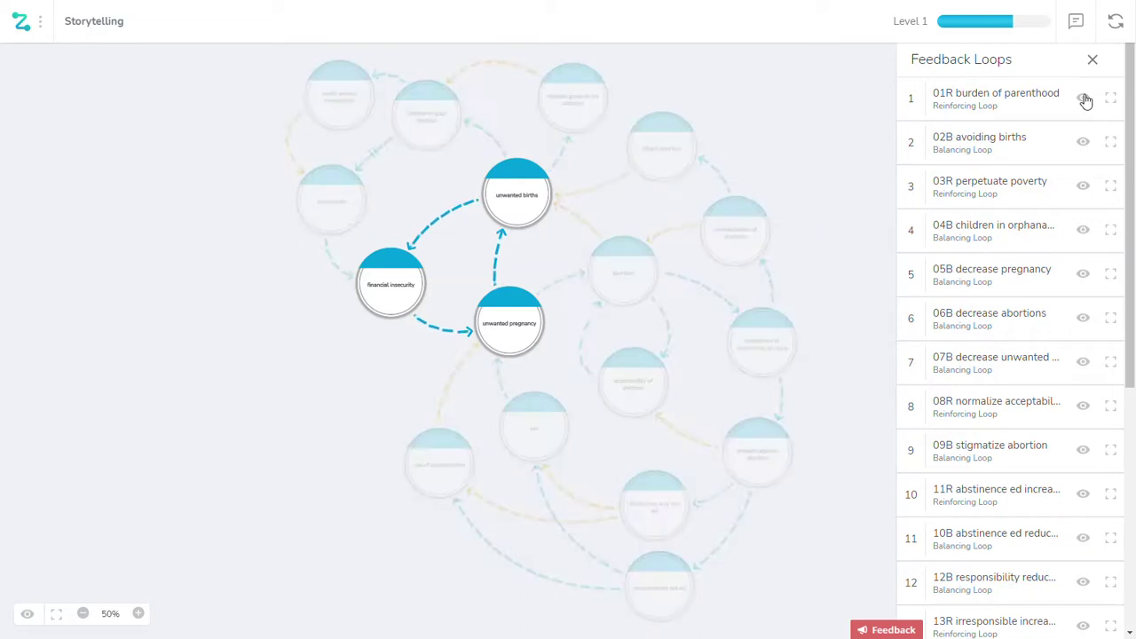
{"action": "left_click", "coordinate": [1083, 142]}
{"action": "left_click", "coordinate": [1084, 188]}
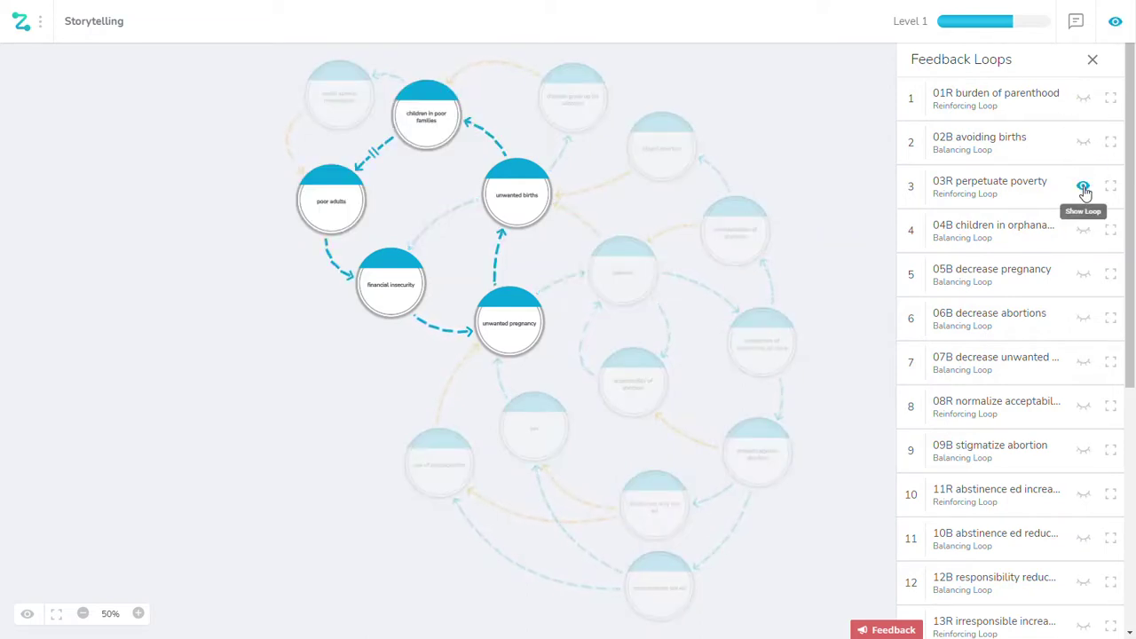
{"action": "left_click", "coordinate": [1085, 231]}
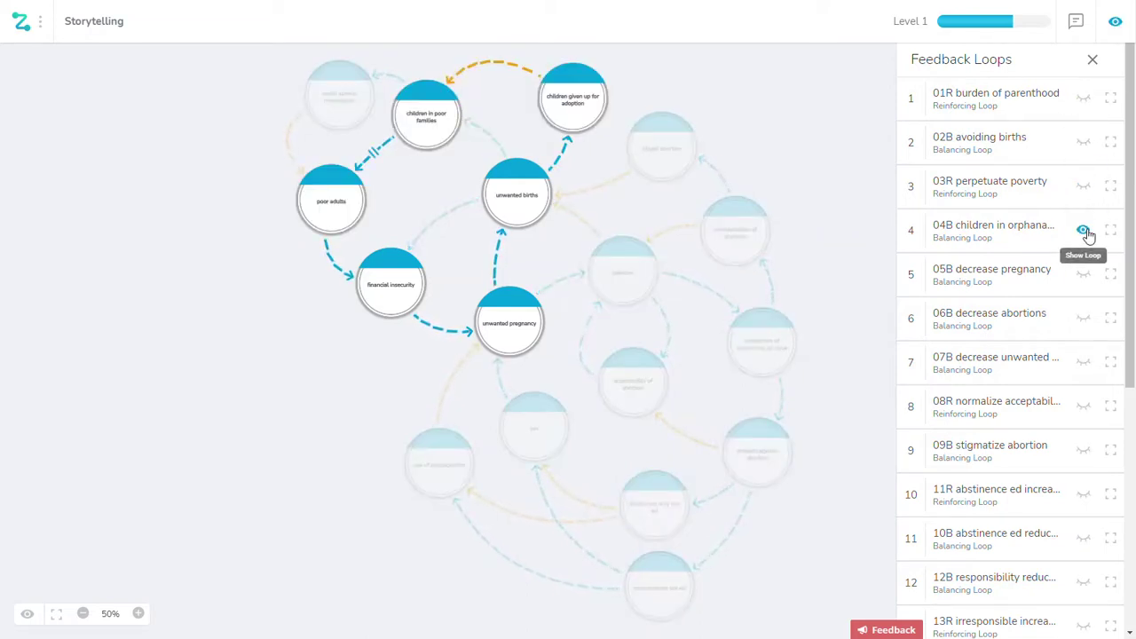
{"action": "left_click", "coordinate": [1084, 274]}
{"action": "left_click", "coordinate": [1083, 319]}
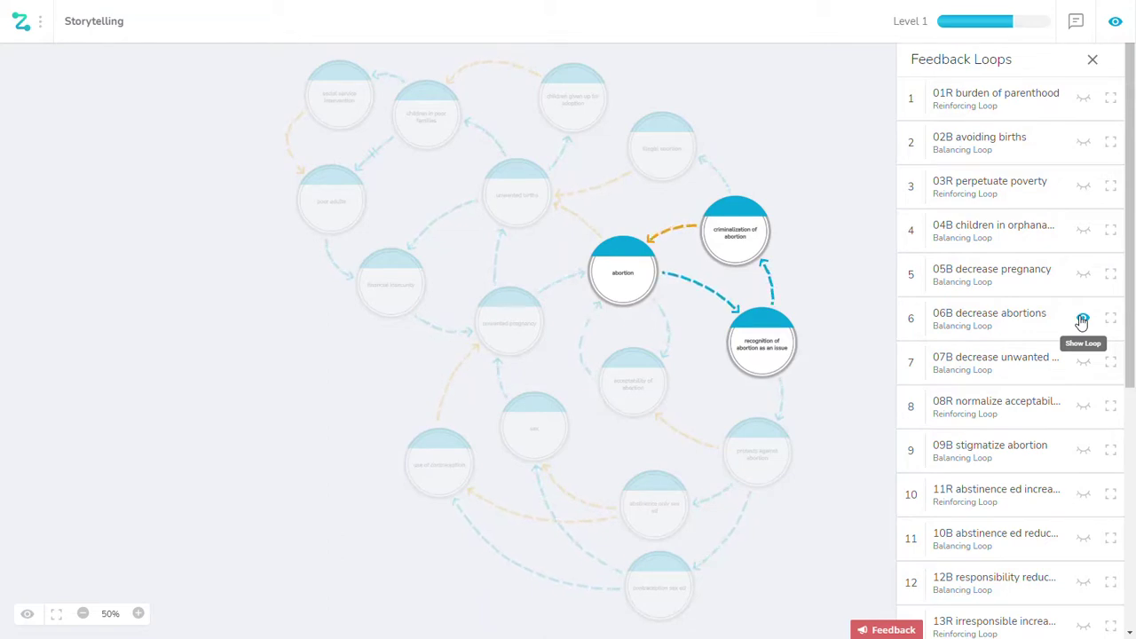
{"action": "left_click", "coordinate": [1083, 318]}
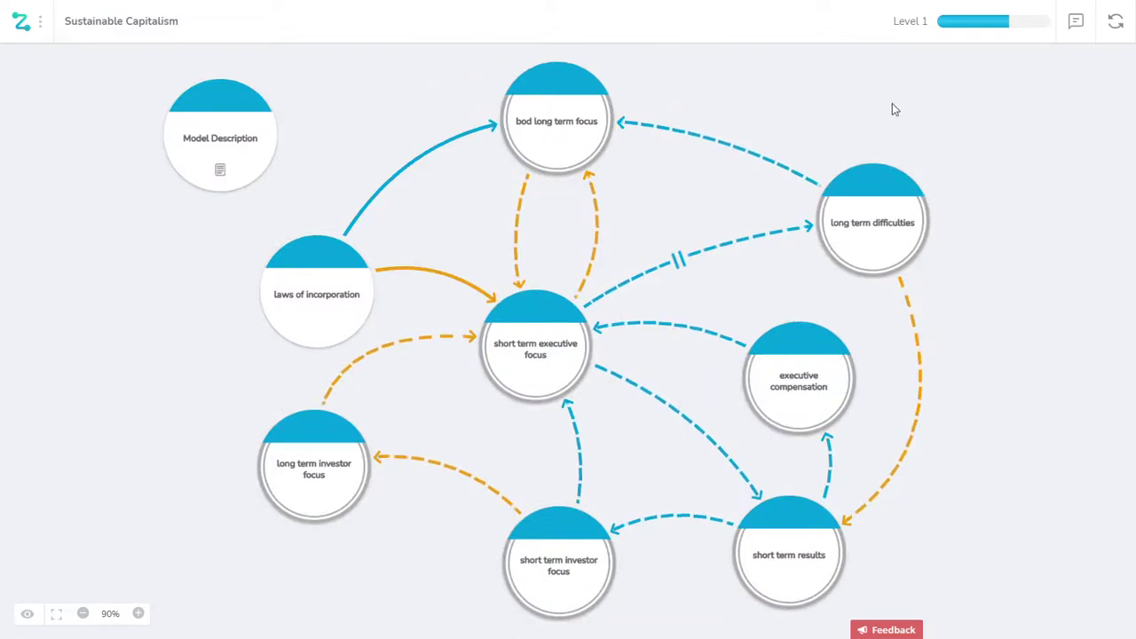
Open the Sustainable Capitalism feedback loops list and swap the first two loops, restoring short term focus to first place.
{"action": "left_click", "coordinate": [1116, 27]}
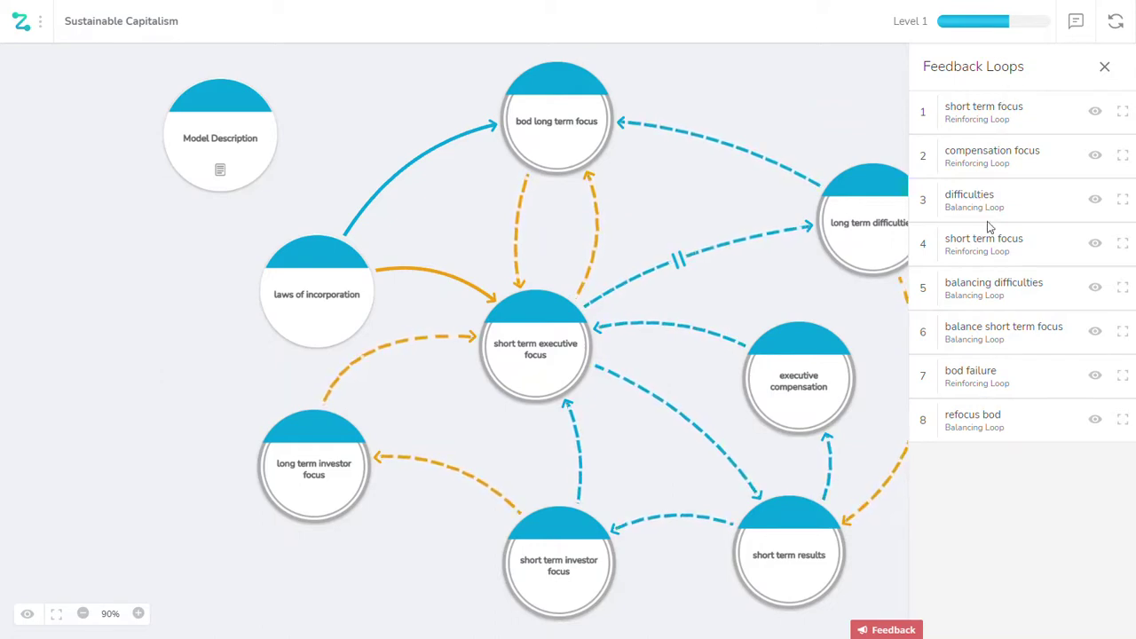
{"action": "left_click_drag", "start_coordinate": [920, 157], "coordinate": [916, 104]}
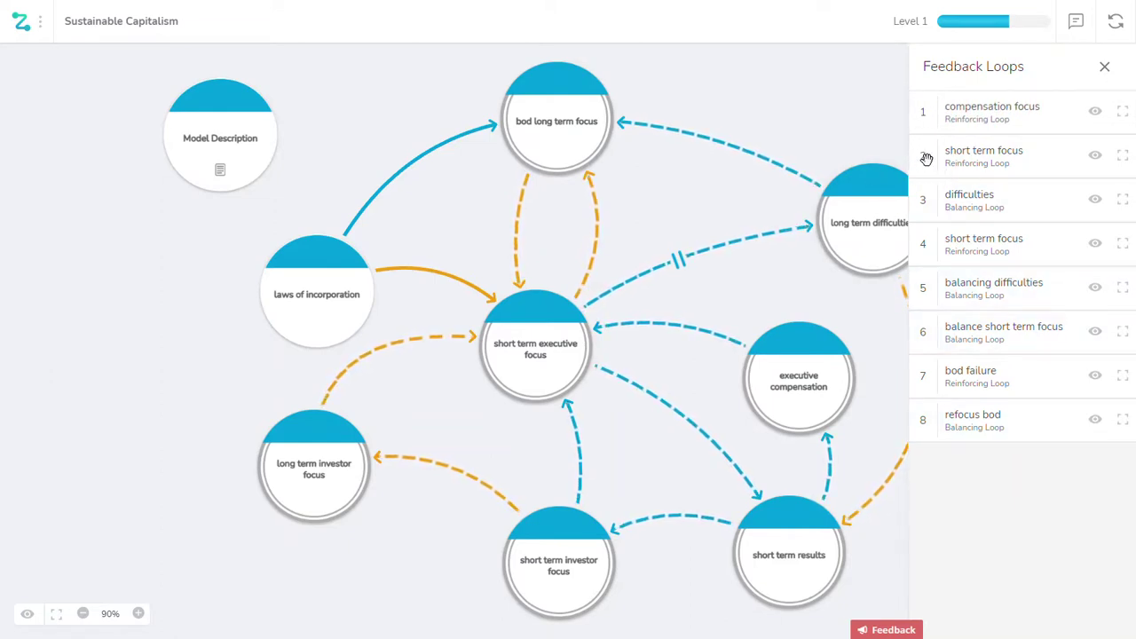
{"action": "left_click_drag", "start_coordinate": [928, 151], "coordinate": [941, 121]}
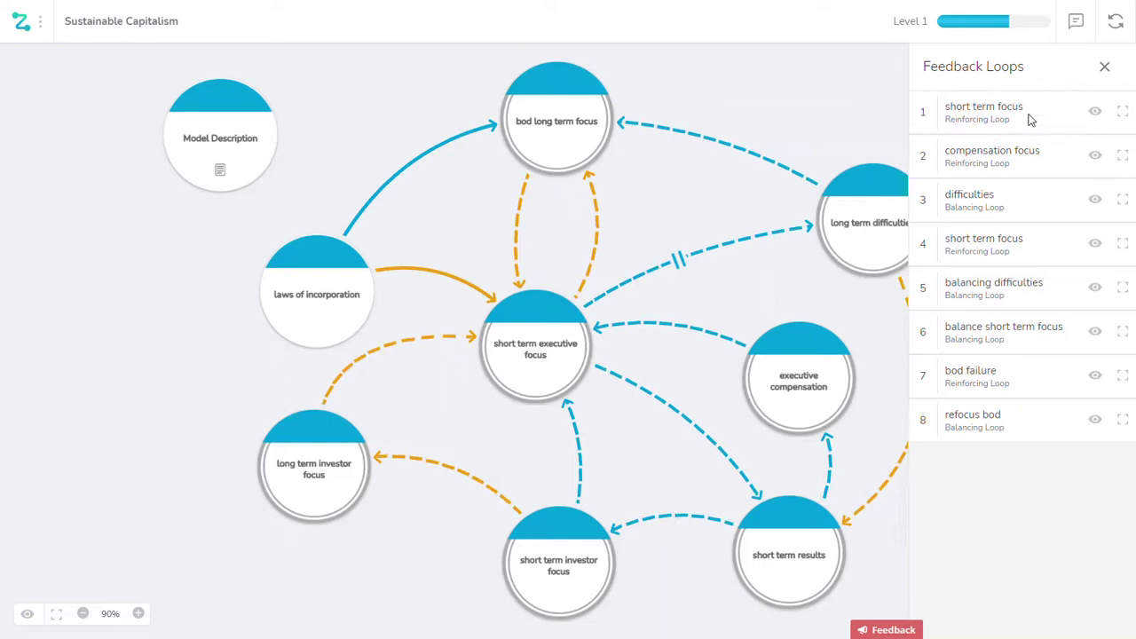
Highlight the first six loops one after another, from short term focus to balance short term focus, and clear the highlighting.
{"action": "left_click", "coordinate": [1095, 114]}
{"action": "left_click", "coordinate": [1097, 156]}
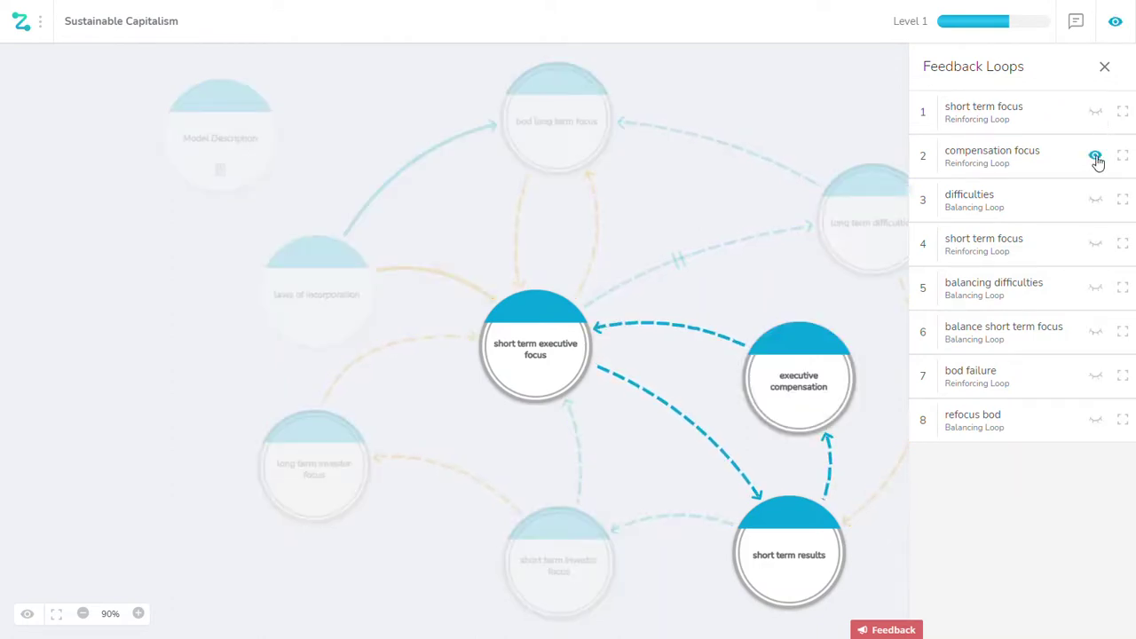
{"action": "left_click", "coordinate": [1097, 201]}
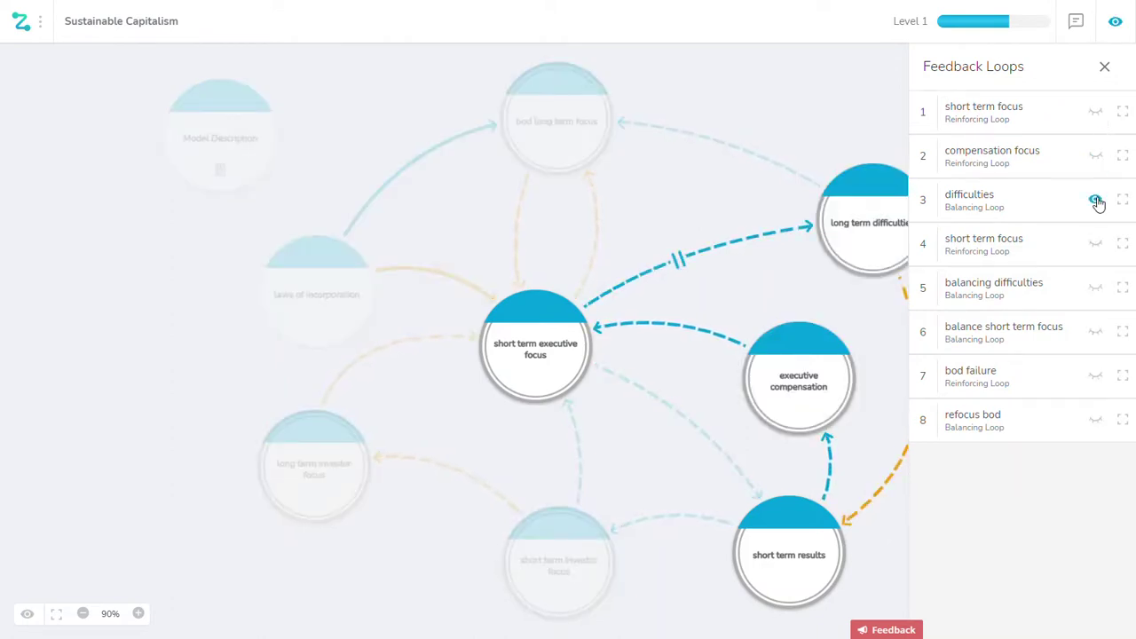
{"action": "left_click", "coordinate": [1095, 245]}
{"action": "left_click", "coordinate": [1097, 289]}
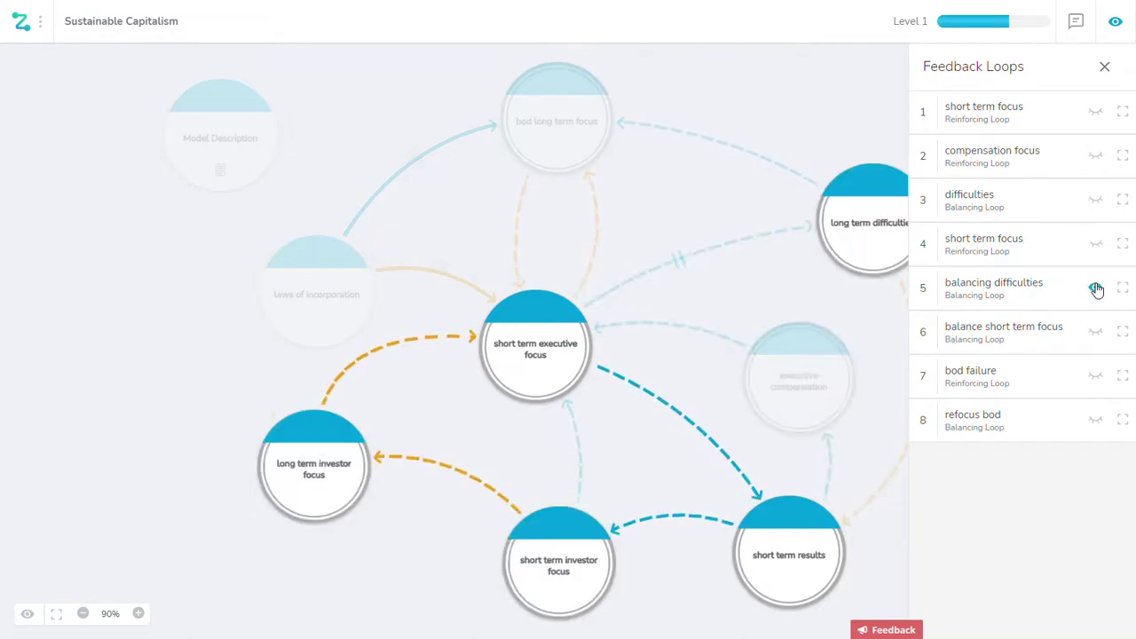
{"action": "left_click", "coordinate": [1097, 332]}
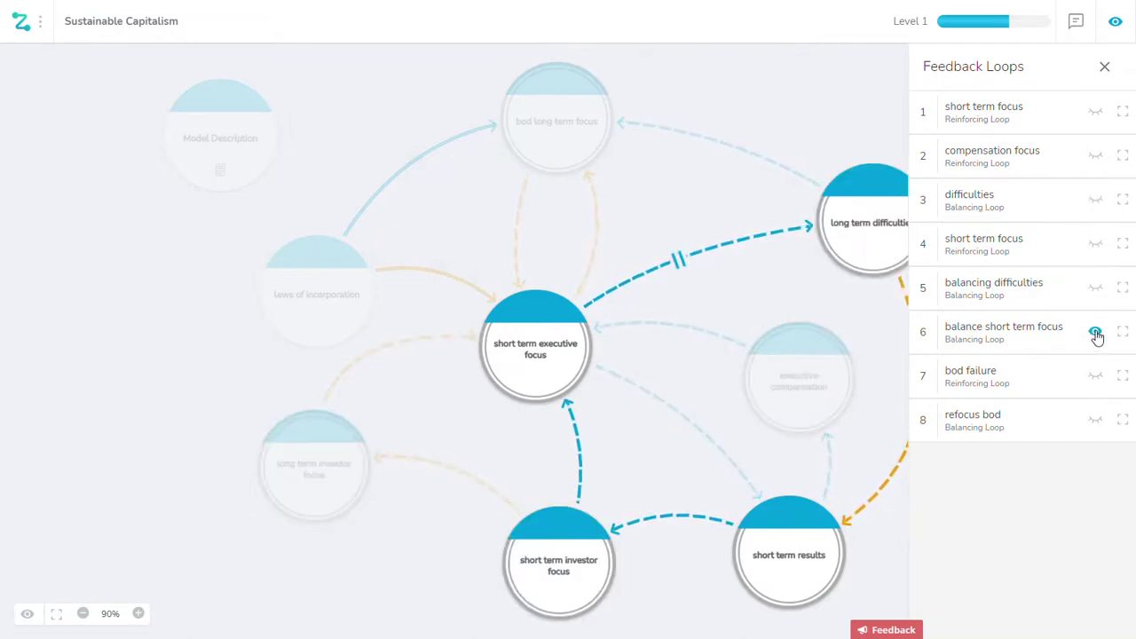
{"action": "left_click", "coordinate": [1097, 332]}
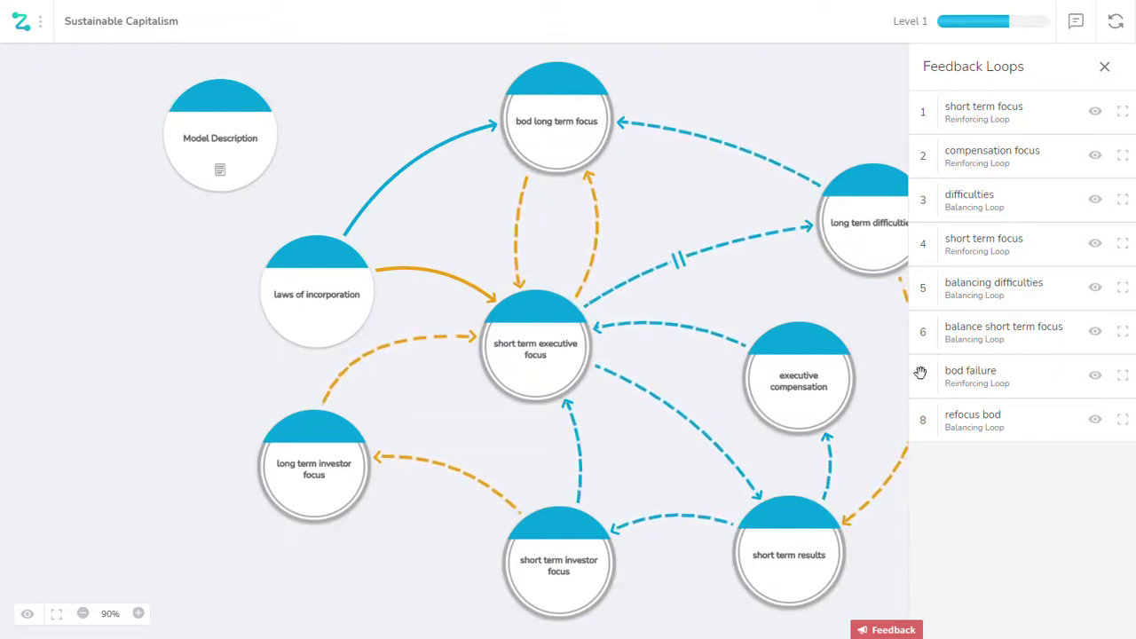
Try moving the bod failure loop above balance short term focus and restore the previous order.
{"action": "left_click_drag", "start_coordinate": [920, 372], "coordinate": [920, 334]}
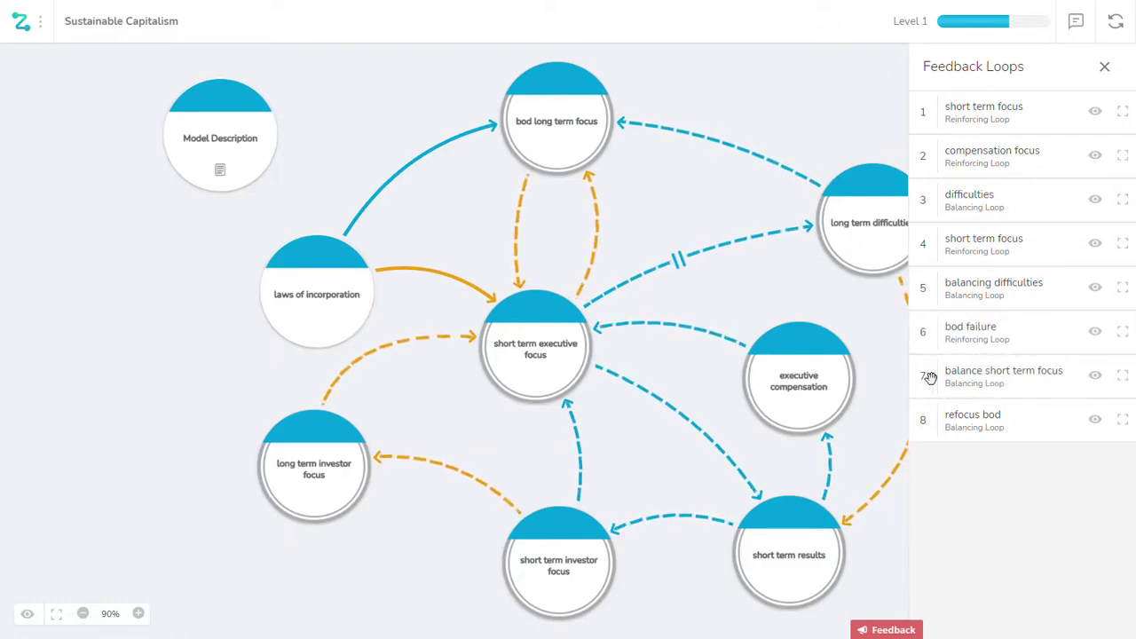
{"action": "left_click_drag", "start_coordinate": [920, 376], "coordinate": [927, 331]}
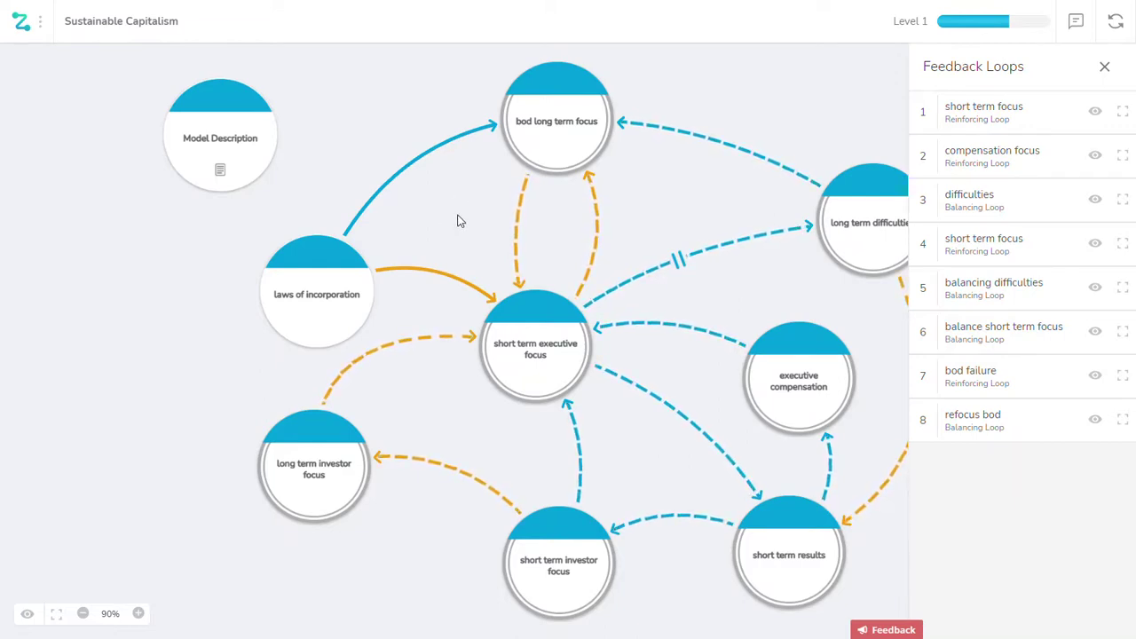
Highlight the compensation focus loop and the difficulties loop in turn, and clear the highlighting.
{"action": "left_click", "coordinate": [1099, 159]}
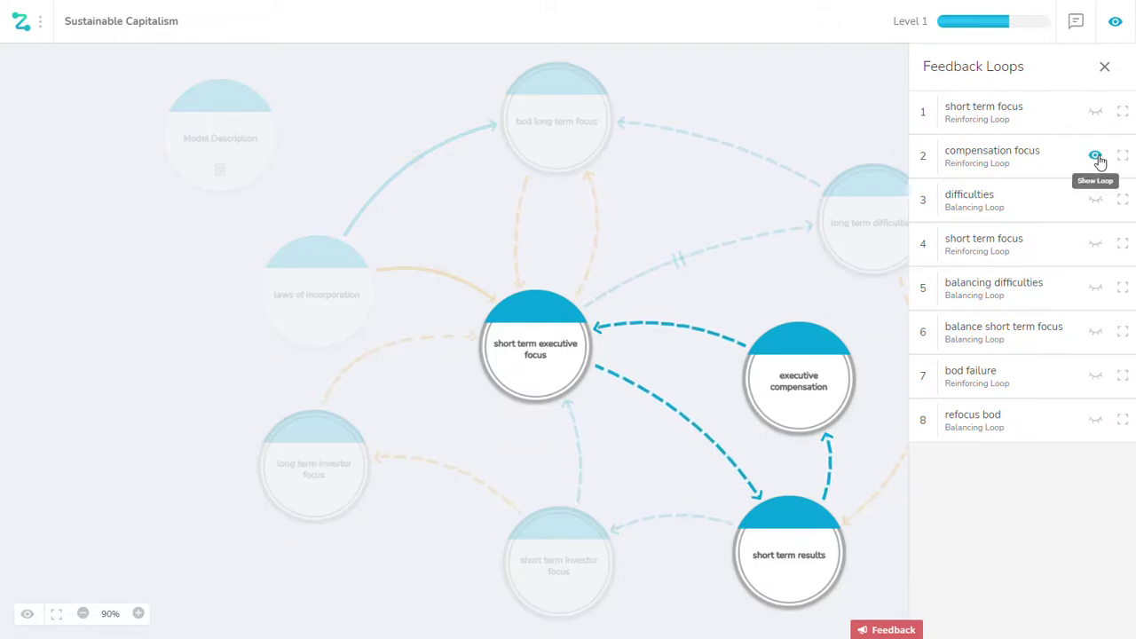
{"action": "left_click", "coordinate": [1098, 202]}
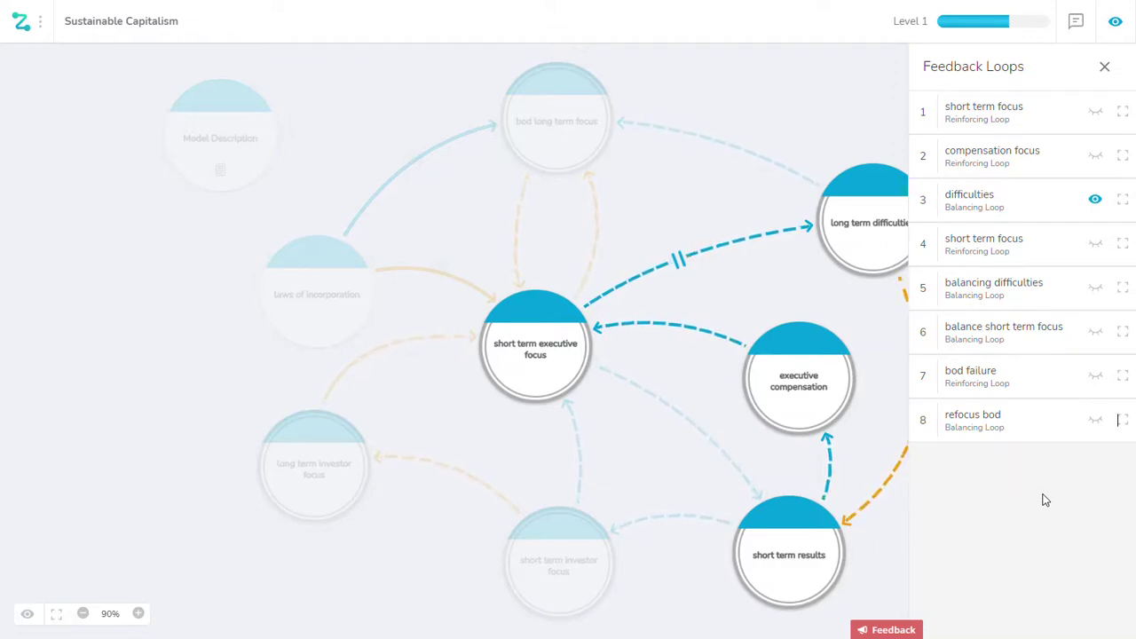
{"action": "left_click", "coordinate": [1095, 200]}
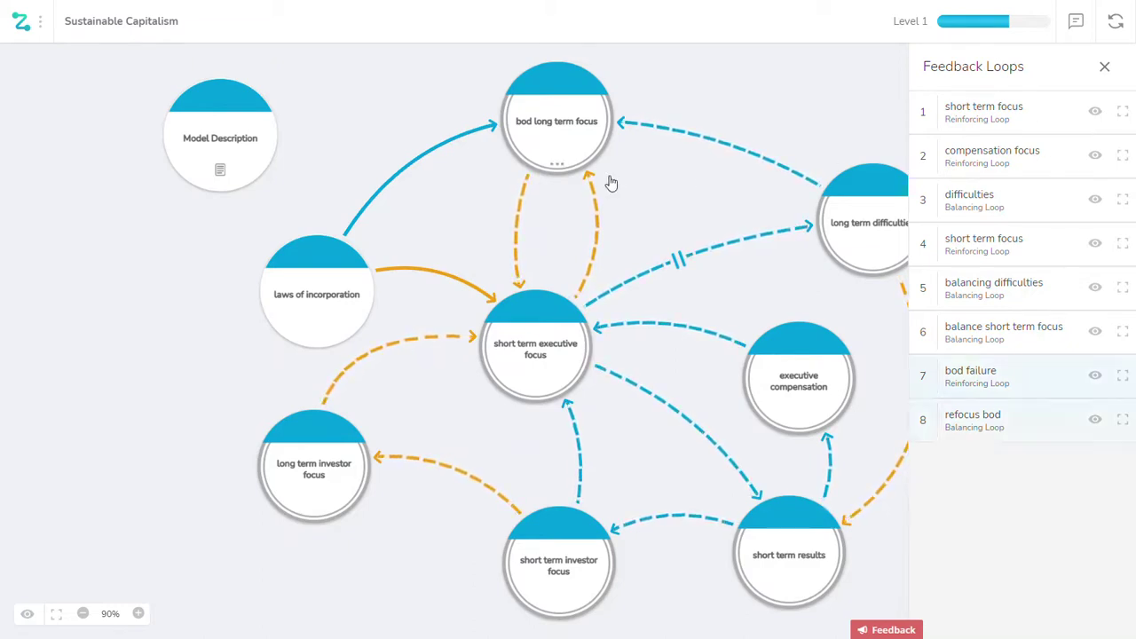
Highlight the first short term focus loop and save the note "what is this about." on the short term executive focus element.
{"action": "left_click", "coordinate": [1096, 114]}
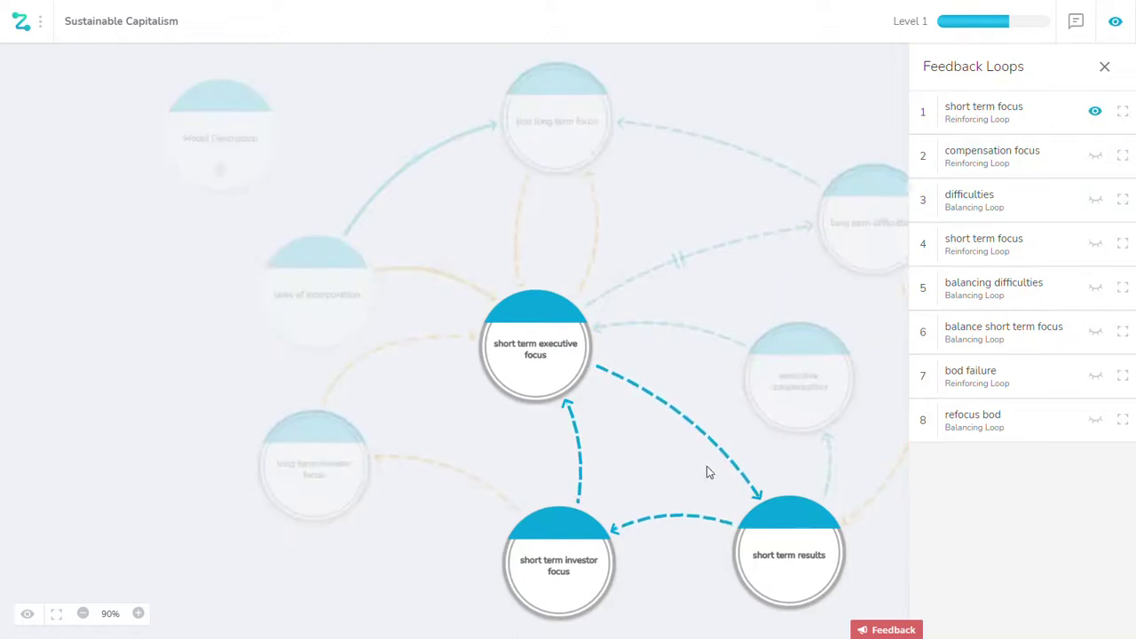
{"action": "double_click", "coordinate": [535, 396]}
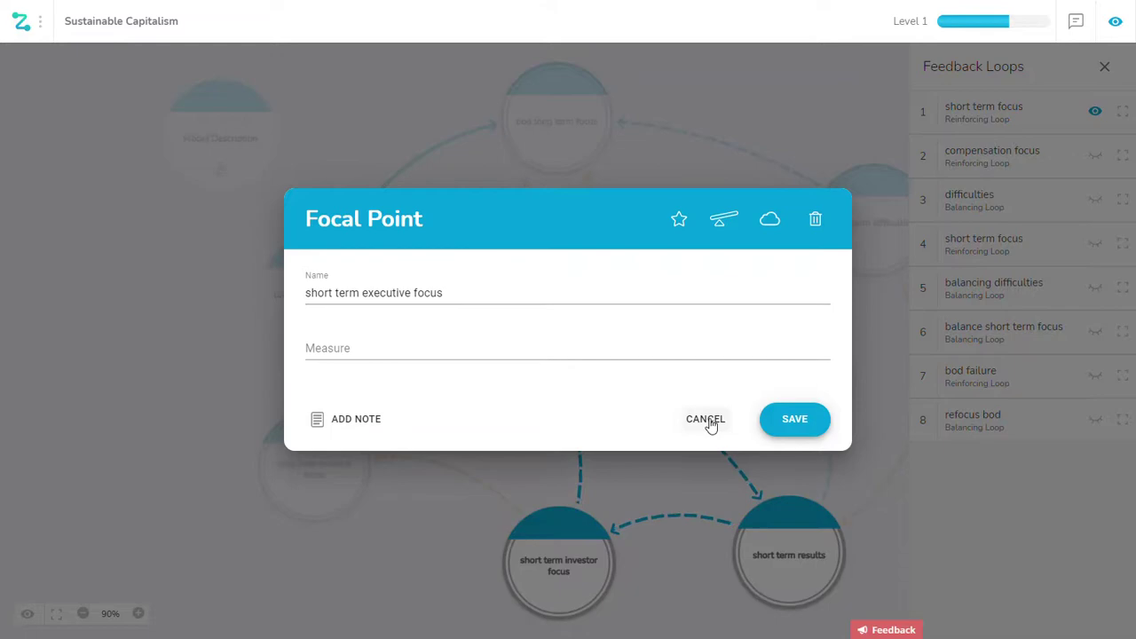
{"action": "left_click", "coordinate": [778, 425]}
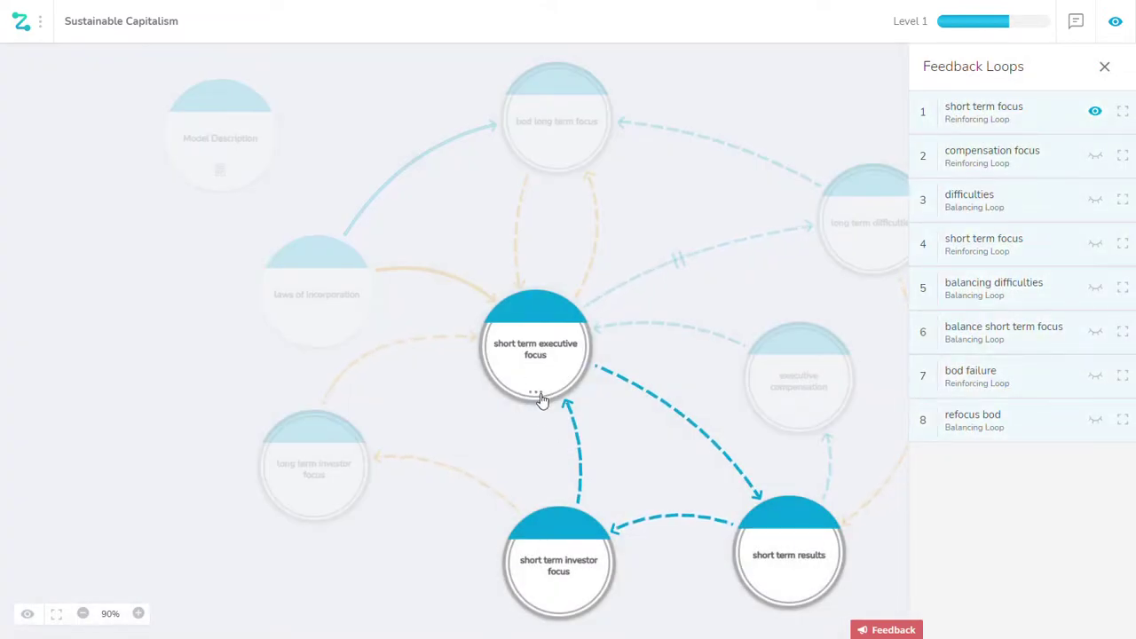
{"action": "double_click", "coordinate": [539, 397]}
{"action": "left_click", "coordinate": [372, 430]}
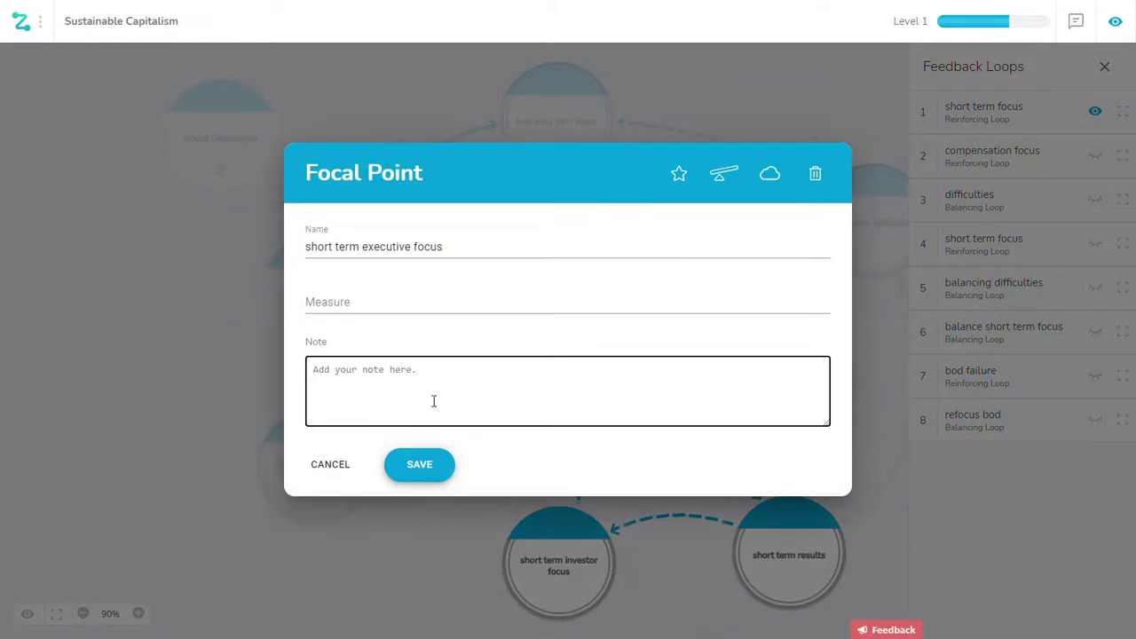
{"action": "type", "text": "what is t"}
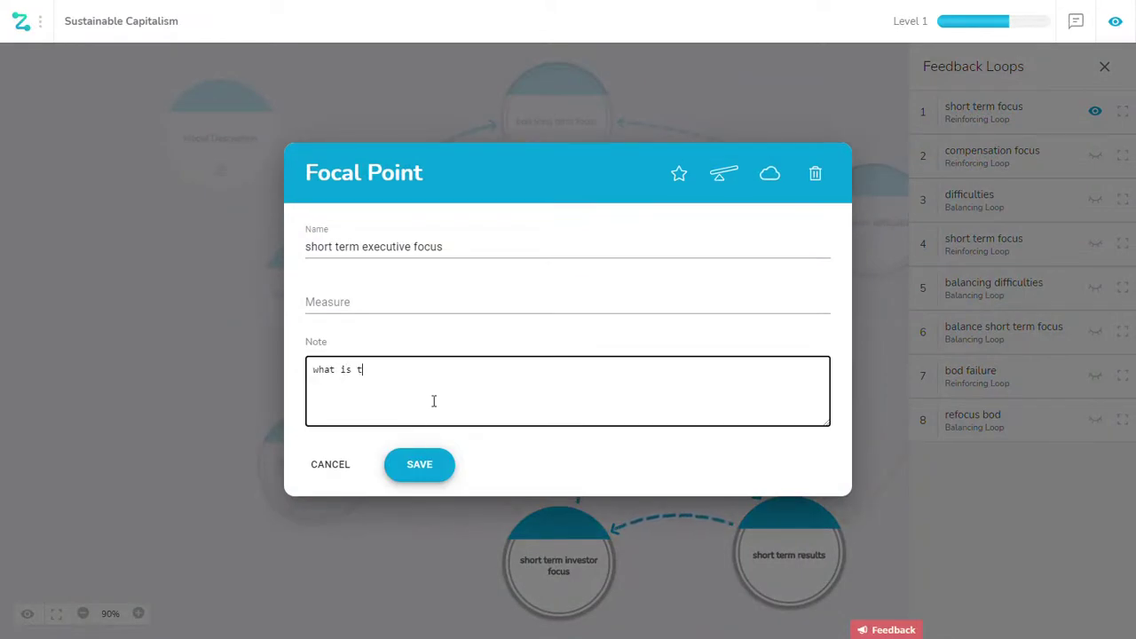
{"action": "type", "text": "his about."}
{"action": "left_click", "coordinate": [402, 469]}
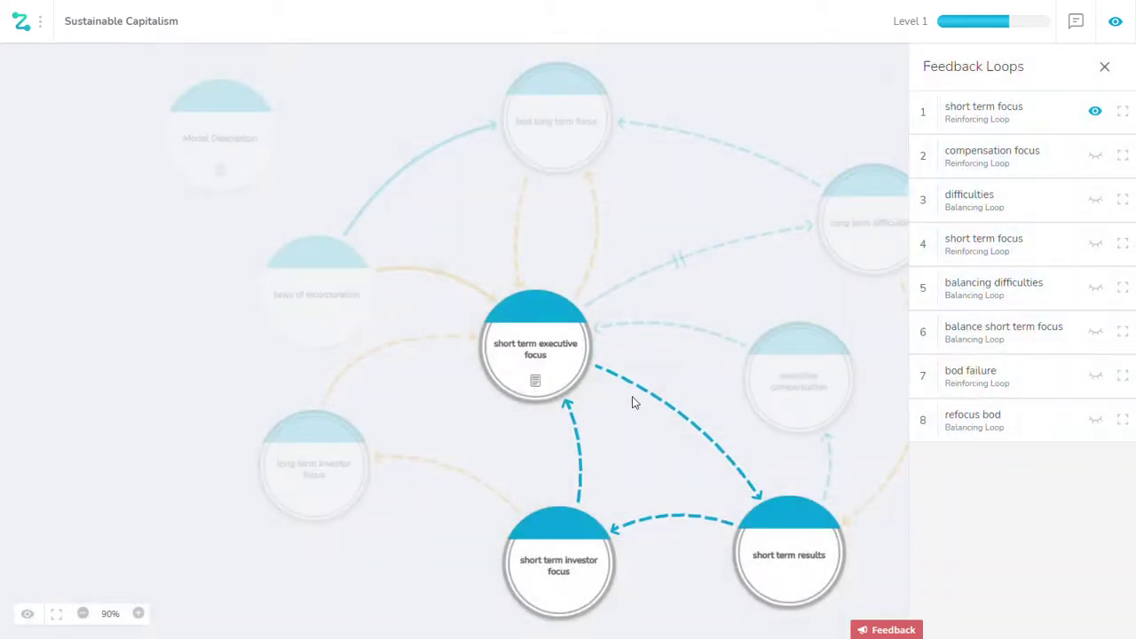
{"action": "left_click", "coordinate": [535, 394]}
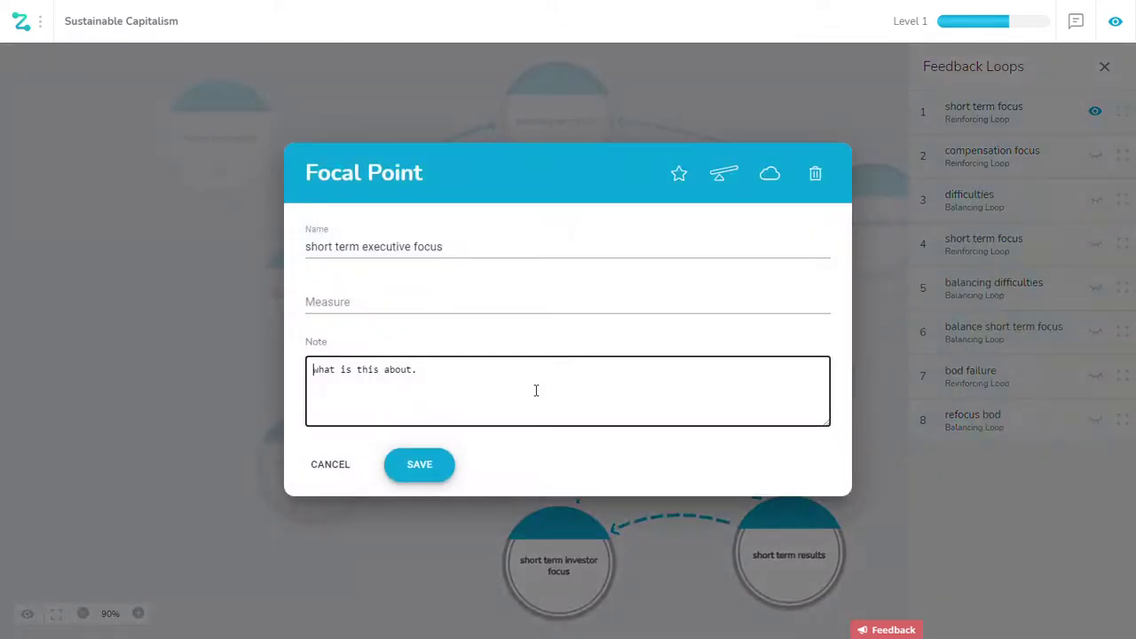
{"action": "left_click", "coordinate": [421, 466]}
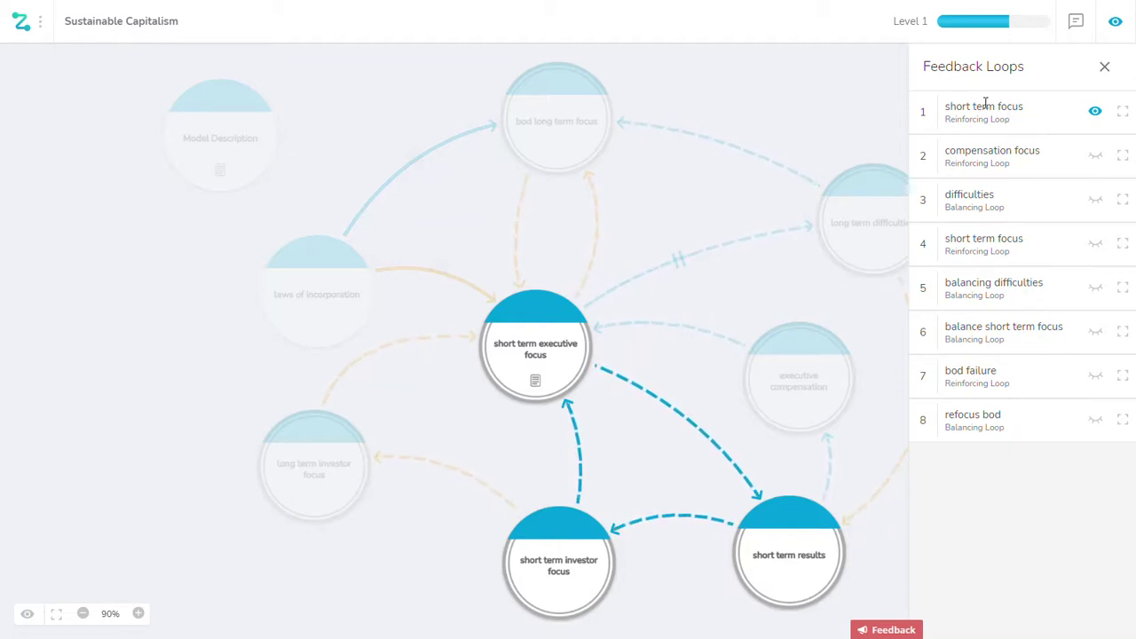
Highlight the compensation focus loop, return to the first short term focus loop and preview the note on short term executive focus.
{"action": "left_click", "coordinate": [1095, 156]}
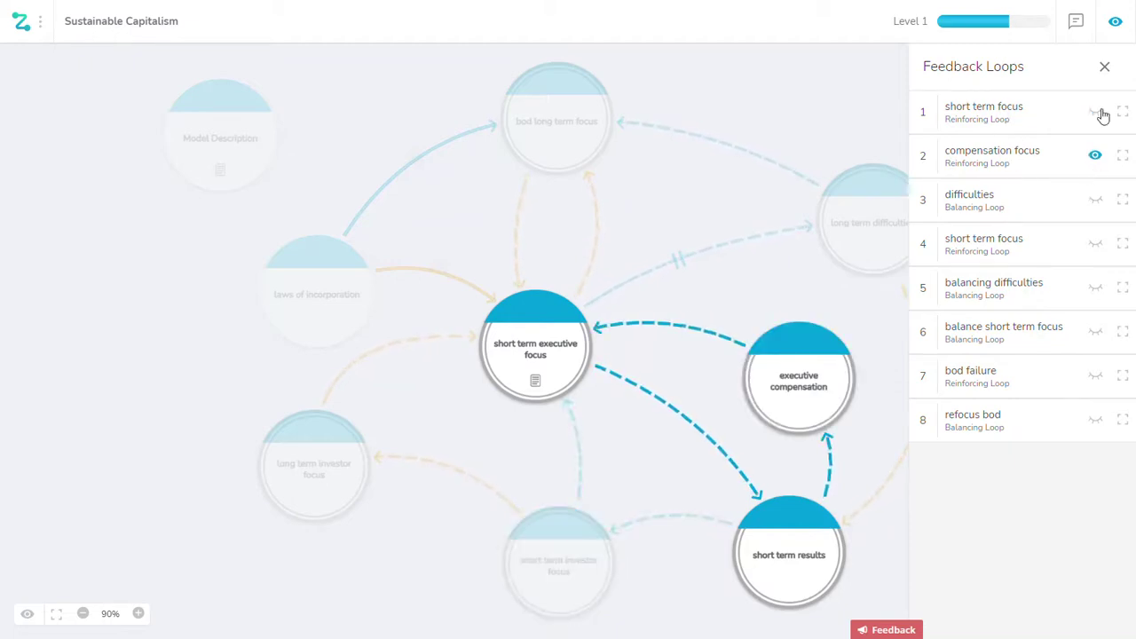
{"action": "left_click", "coordinate": [1097, 114]}
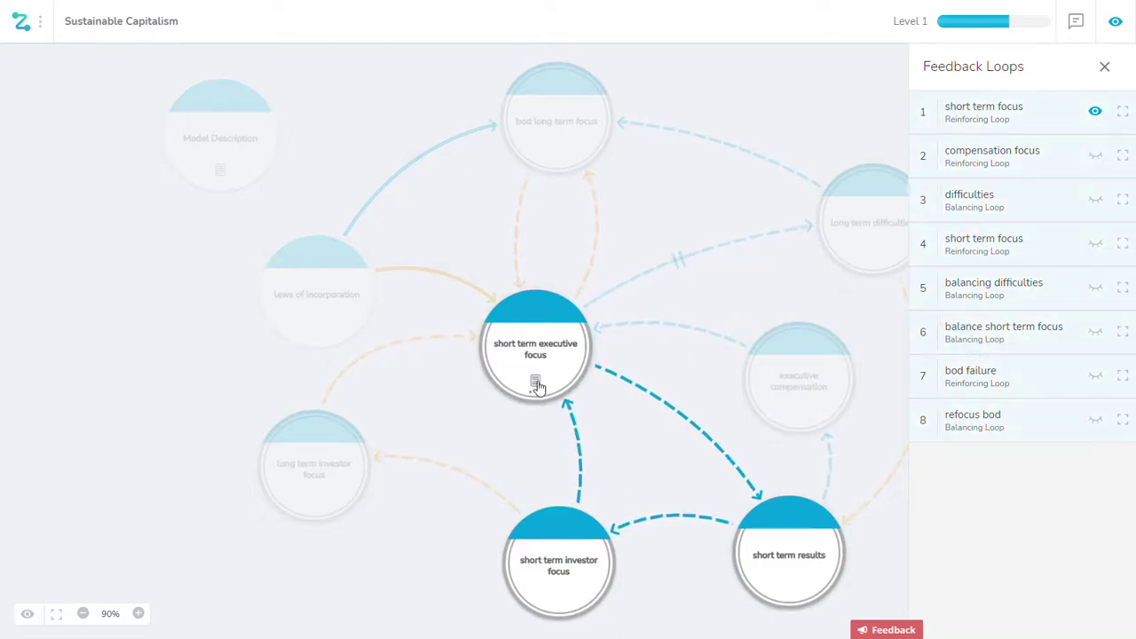
{"action": "mouse_move", "coordinate": [537, 385]}
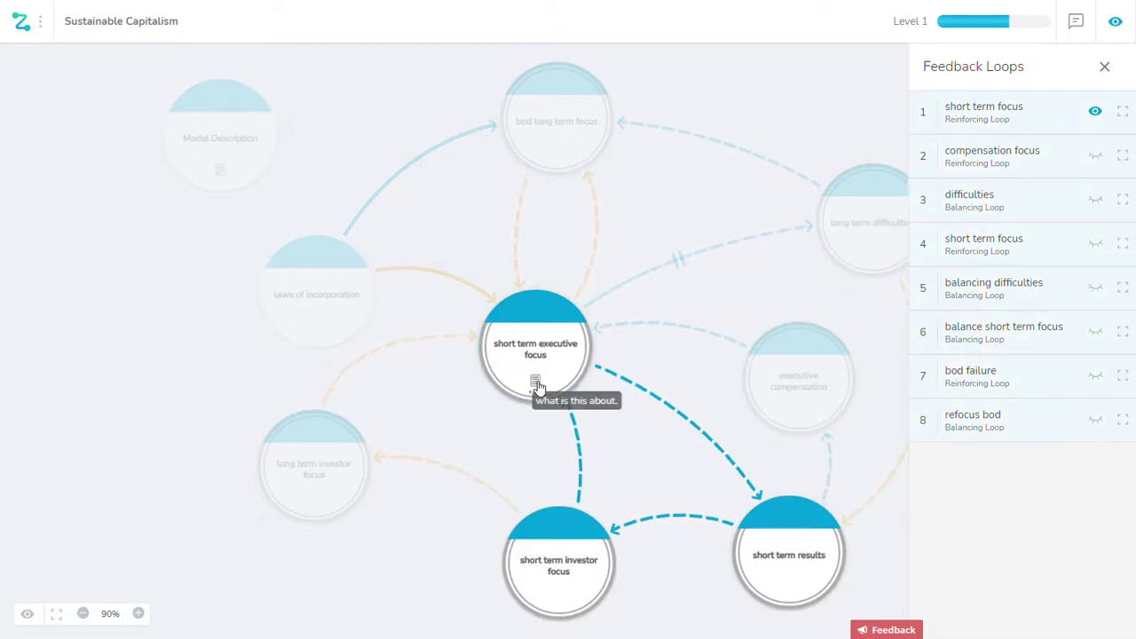